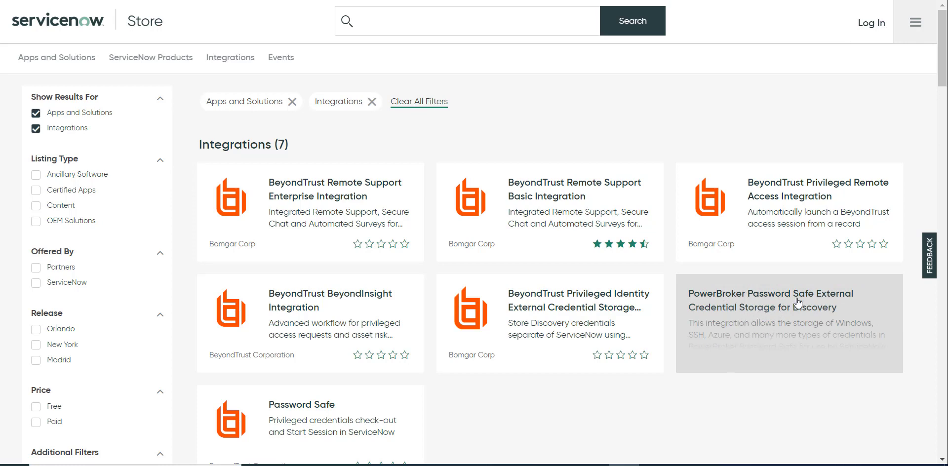
click(788, 312)
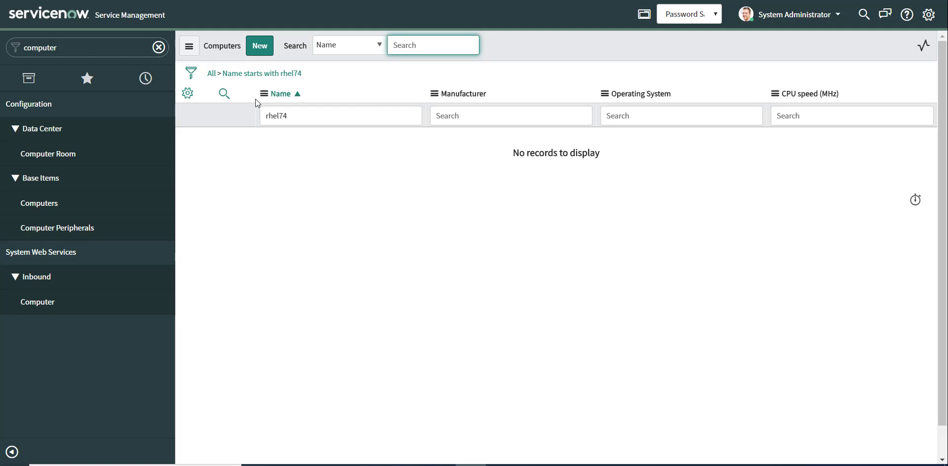
click(244, 75)
Filter the navigator for "discovery" and open the Discovery credentials list.
click(72, 50)
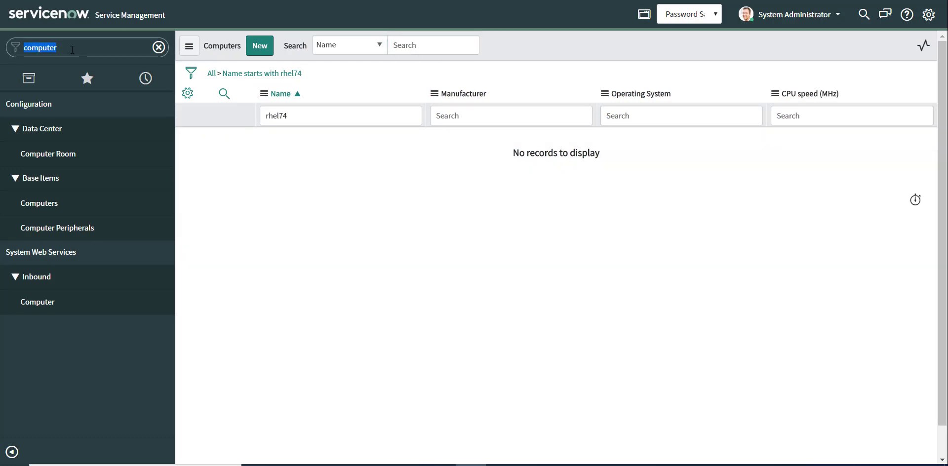
text(disco)
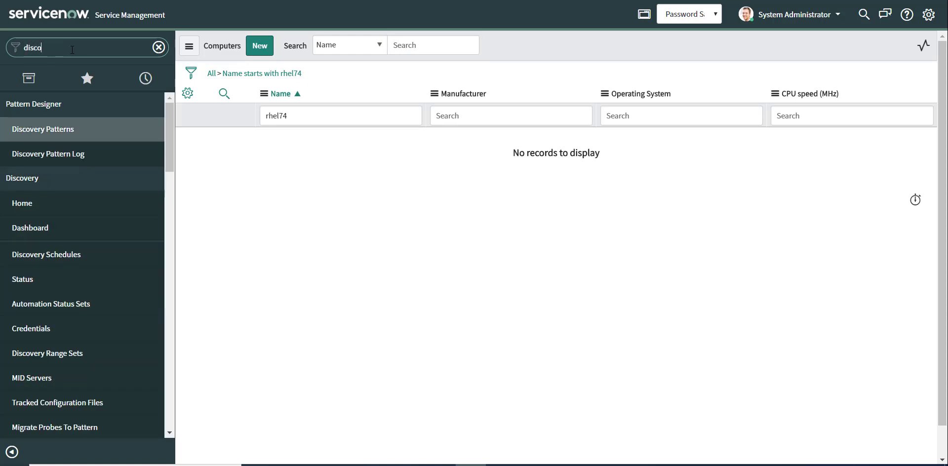
text(very)
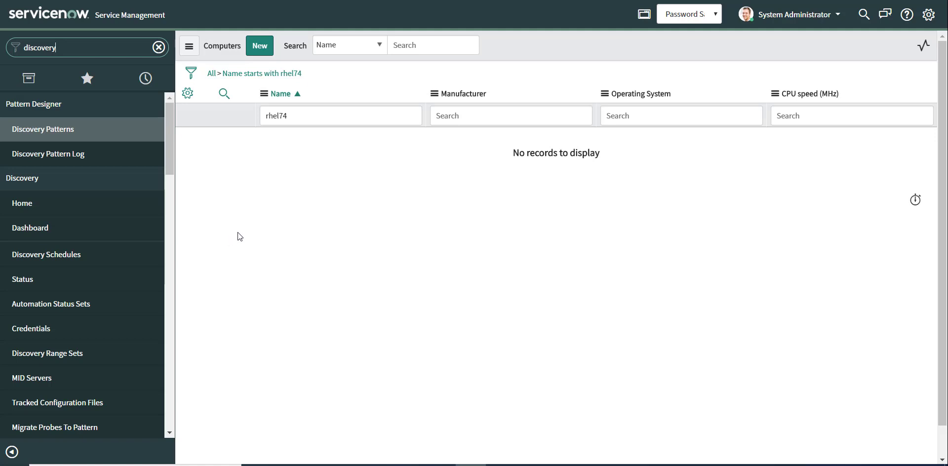
click(44, 332)
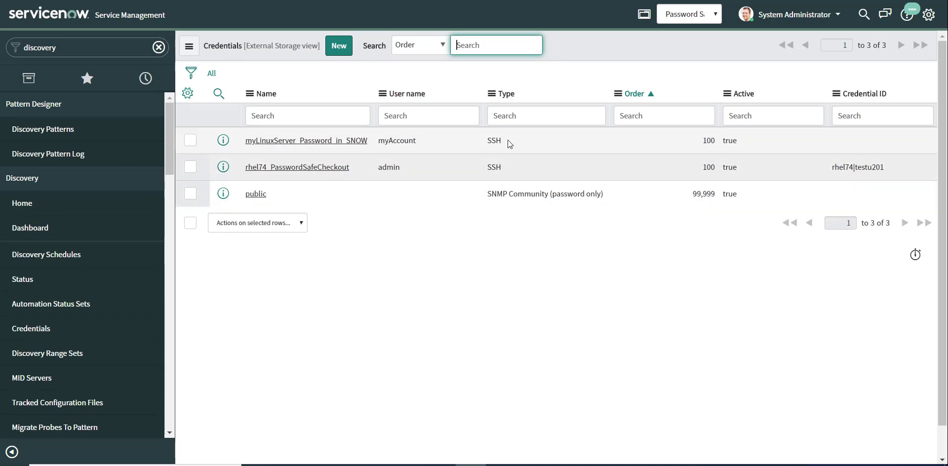
Review the myLinuxServer_Password_in_SNOW SSH credential, then return to the credentials list and dismiss the browser's offer to save the password.
click(323, 147)
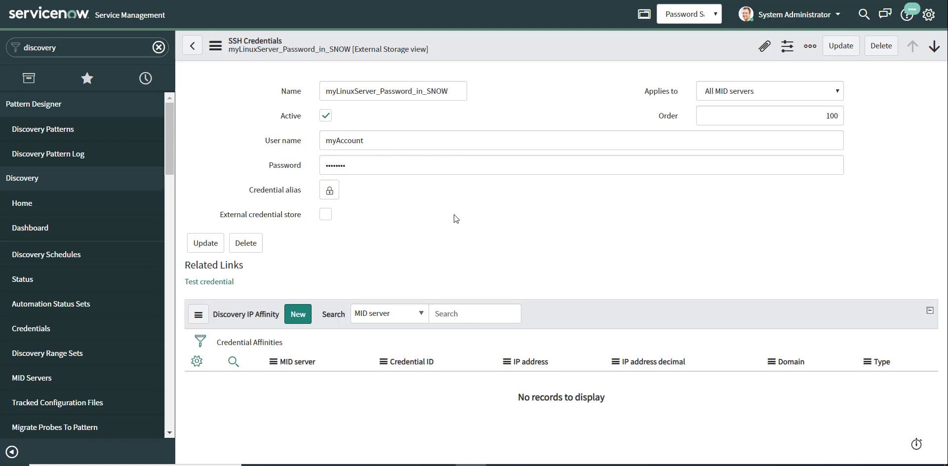
click(784, 18)
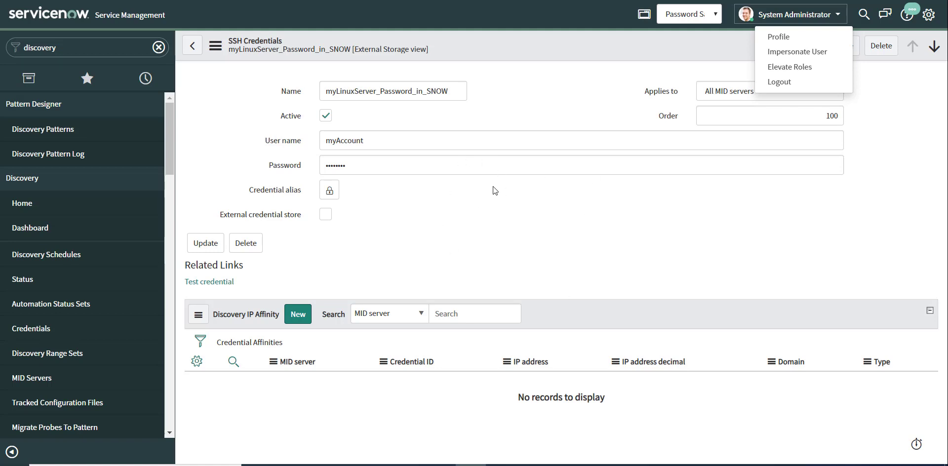
click(196, 51)
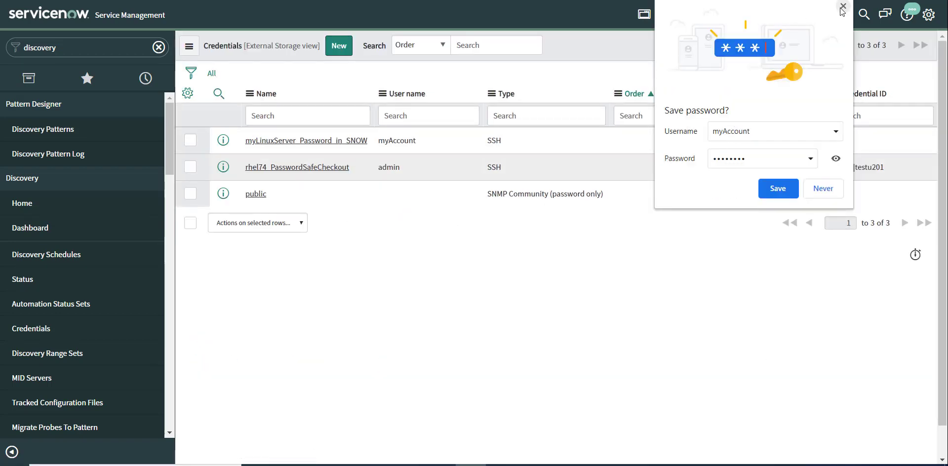
click(843, 6)
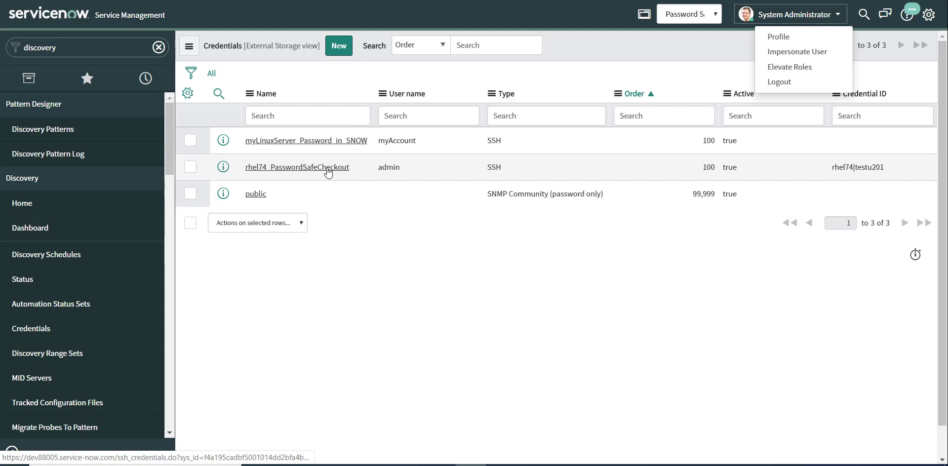
Open the rhel74_PasswordSafeCheckout SSH credential and run a credential test against 172.16.0.173 on port 22 through the DC01_MID_NewYork_dev88005 MID server.
click(319, 170)
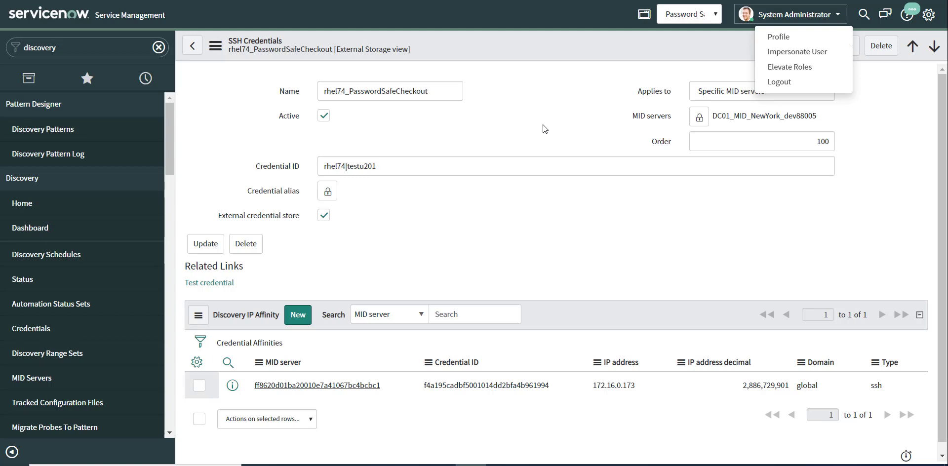
click(231, 283)
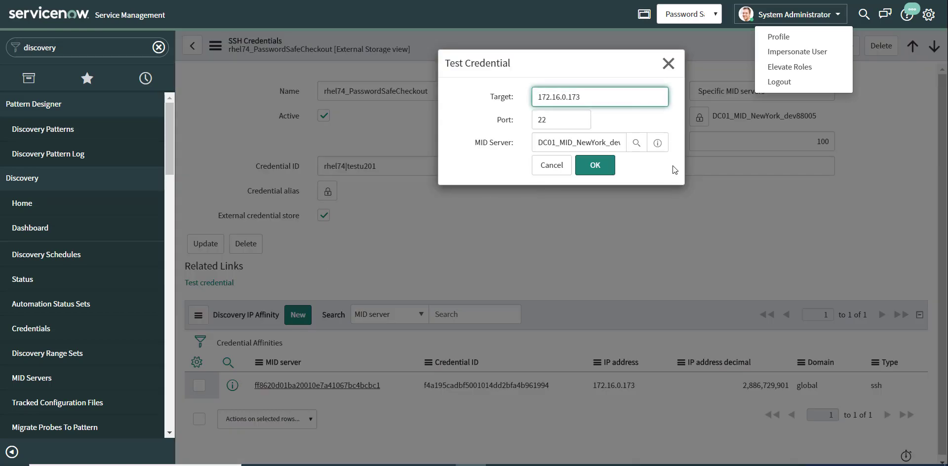
click(604, 174)
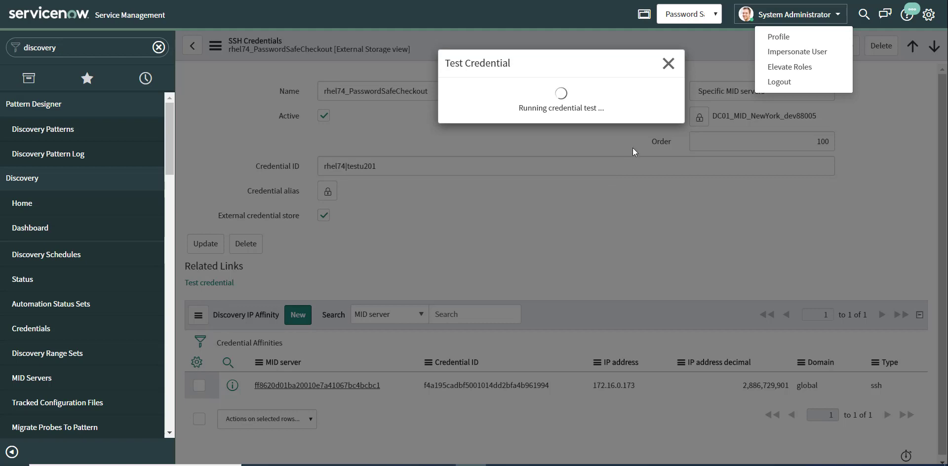
click(669, 64)
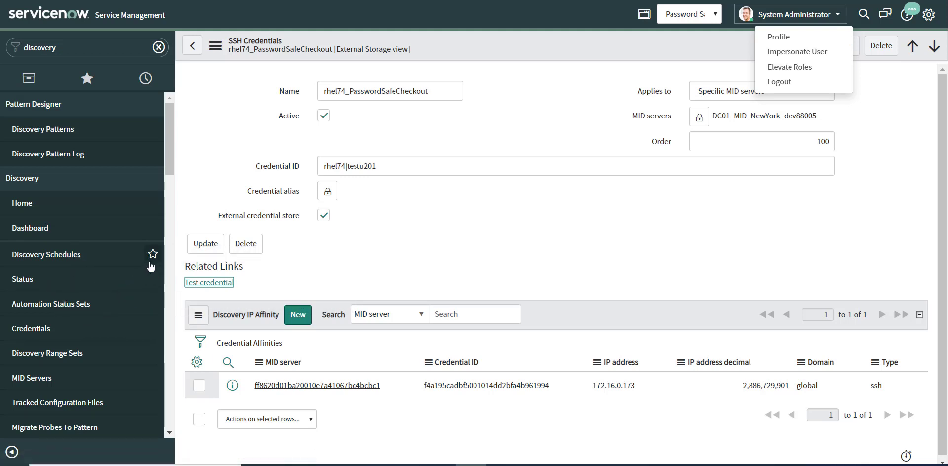
Run a Quick Discovery from Discovery Schedules on target IP 172.16.0.173 using the DC01_MID_NewYork MID server.
click(82, 254)
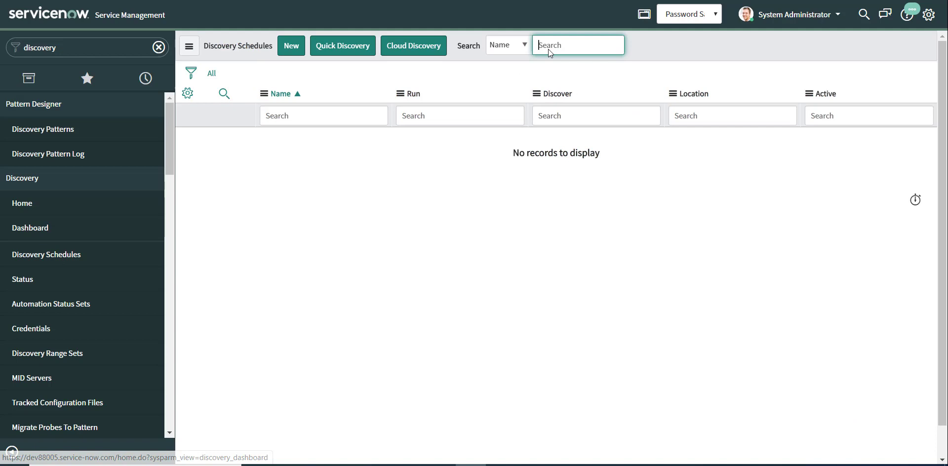
click(360, 54)
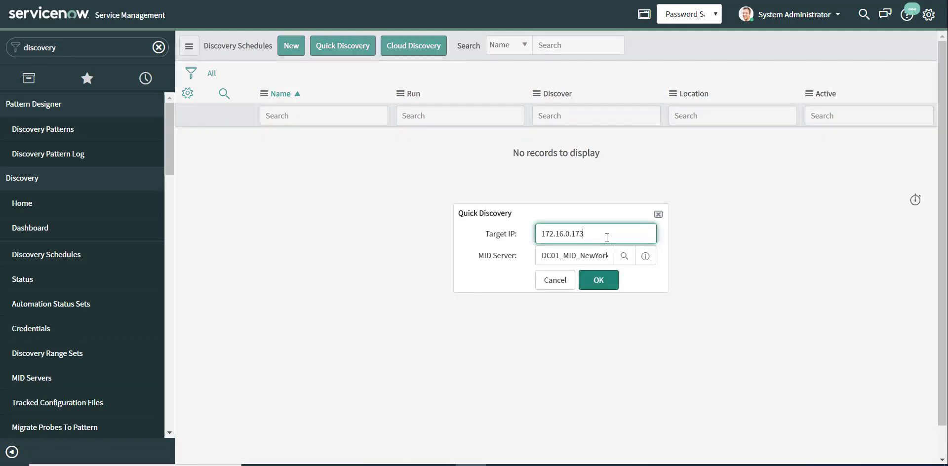
click(601, 239)
click(599, 280)
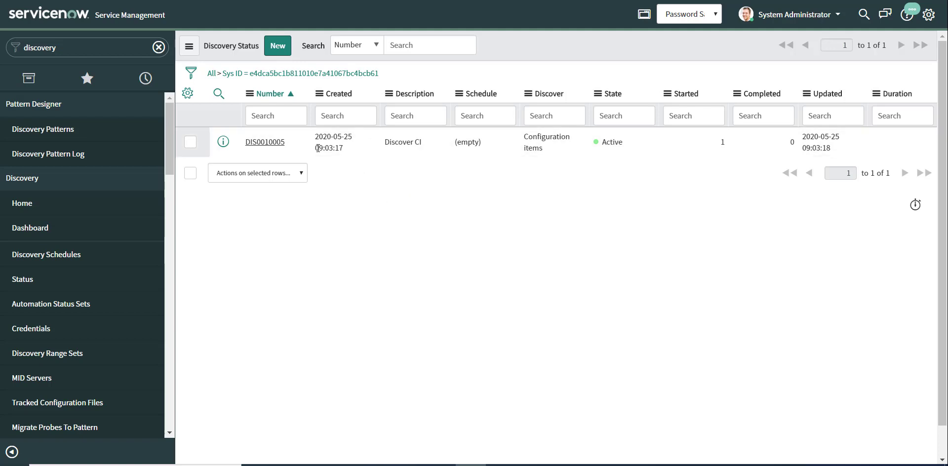
Open the new discovery status record and examine its discovery log, devices and ECC queue.
click(260, 143)
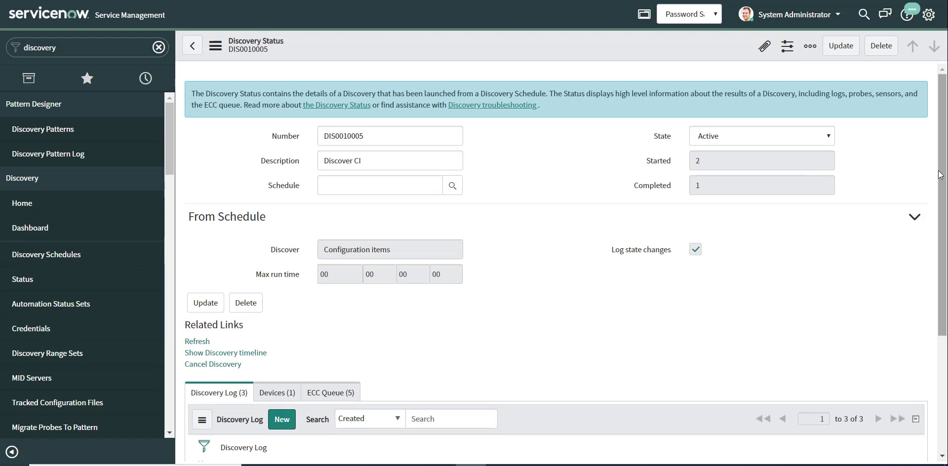
drag(943, 174, 925, 295)
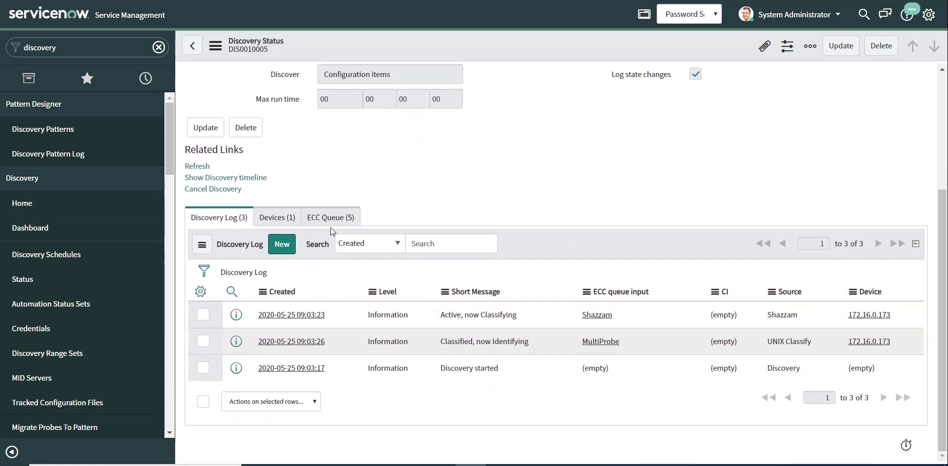
click(299, 221)
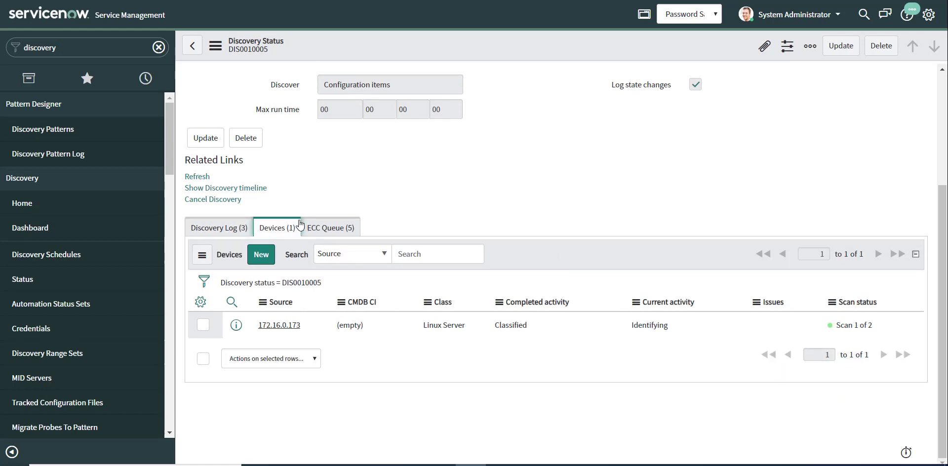
click(329, 226)
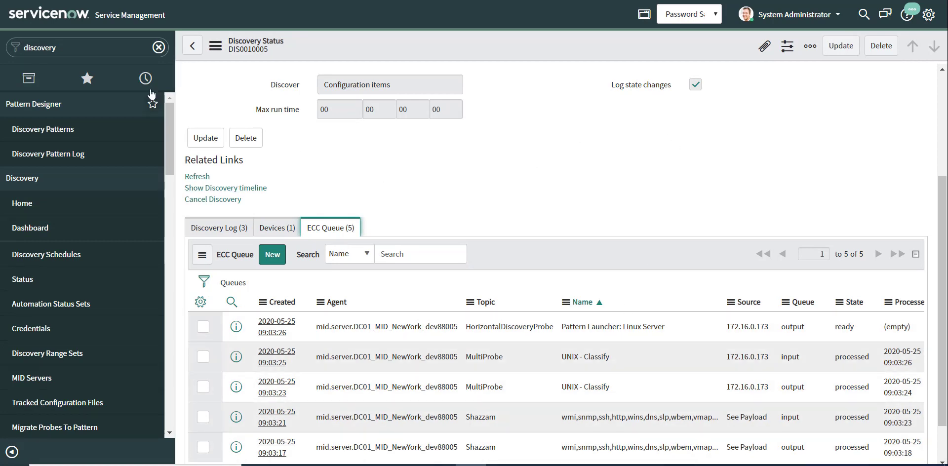
Filter the navigator for "computer" and open the Computers list under Base Items.
double_click(68, 47)
text(co)
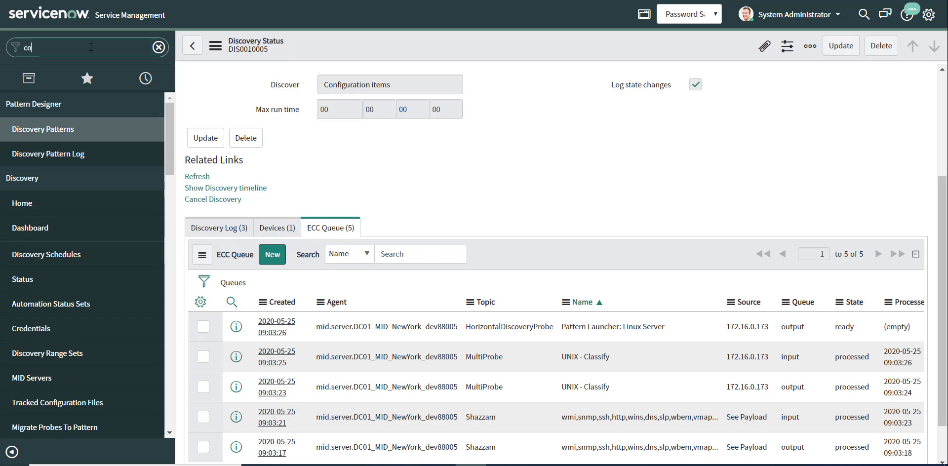
text(mpute)
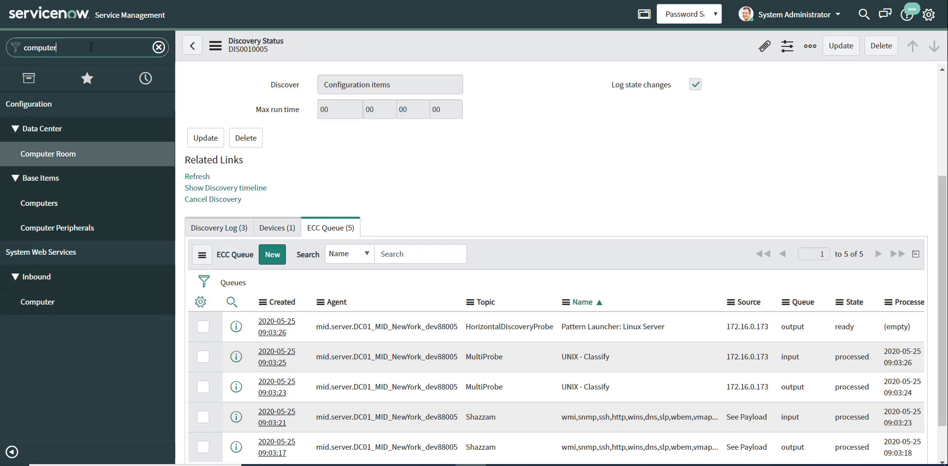
text(r)
click(63, 206)
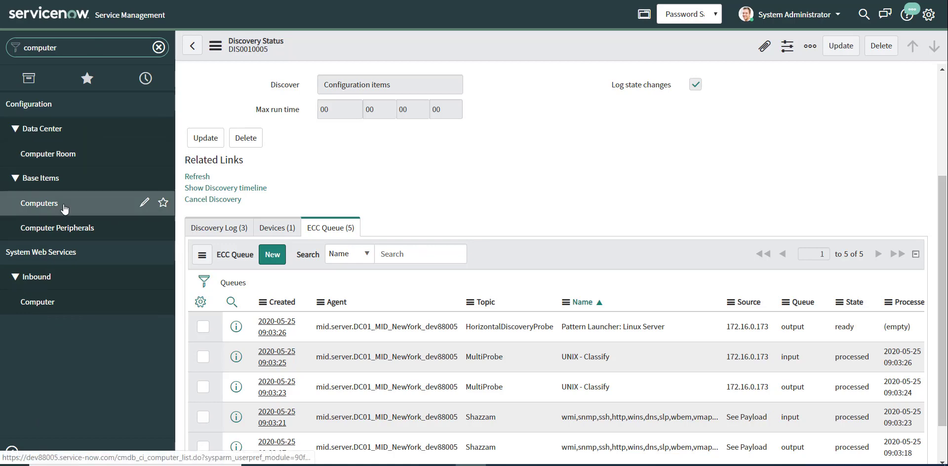
Search the Computers list by name for rhel74 and open the matching Linux Server record.
click(405, 46)
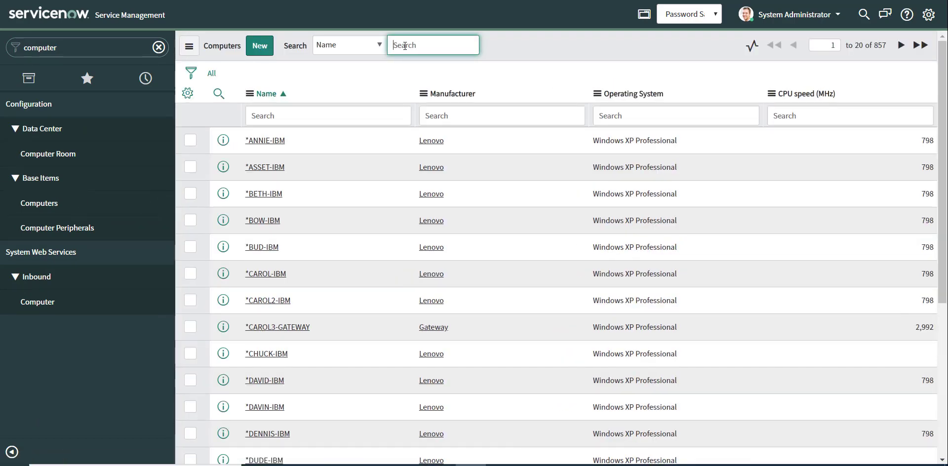
text(rhel74)
key(Return)
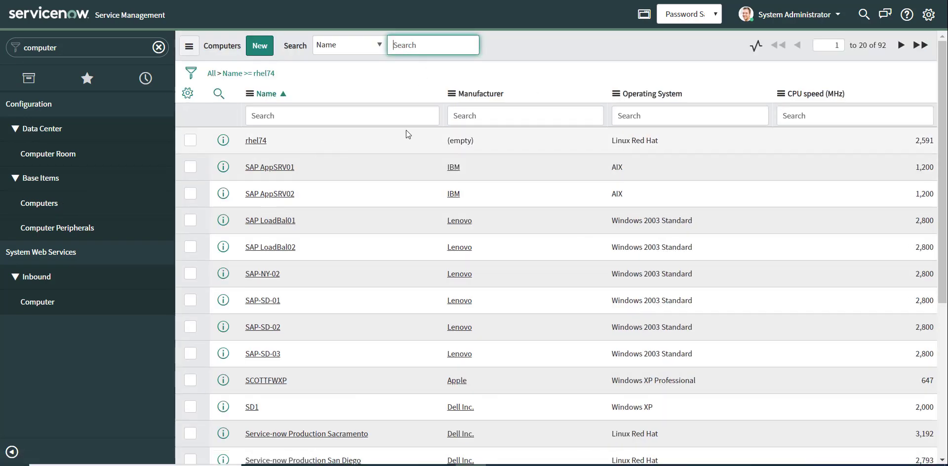
click(258, 142)
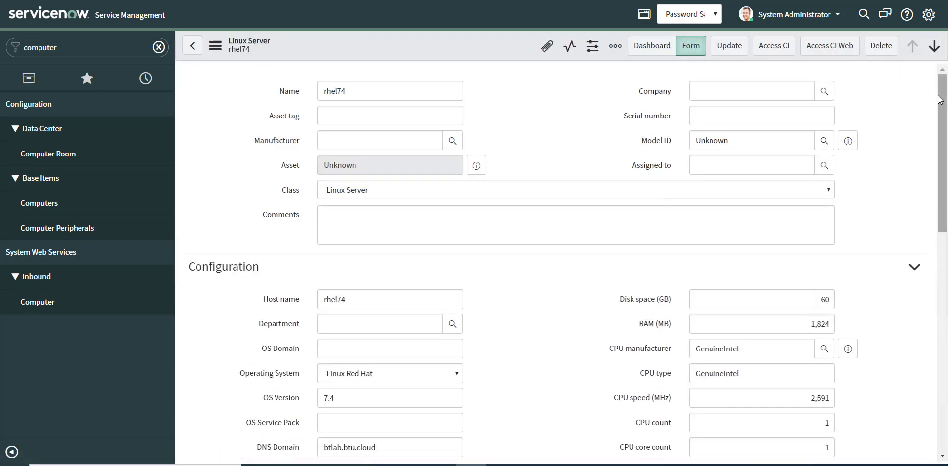
Examine the rhel74 server's configuration details, storage devices and installed software.
drag(940, 99, 930, 180)
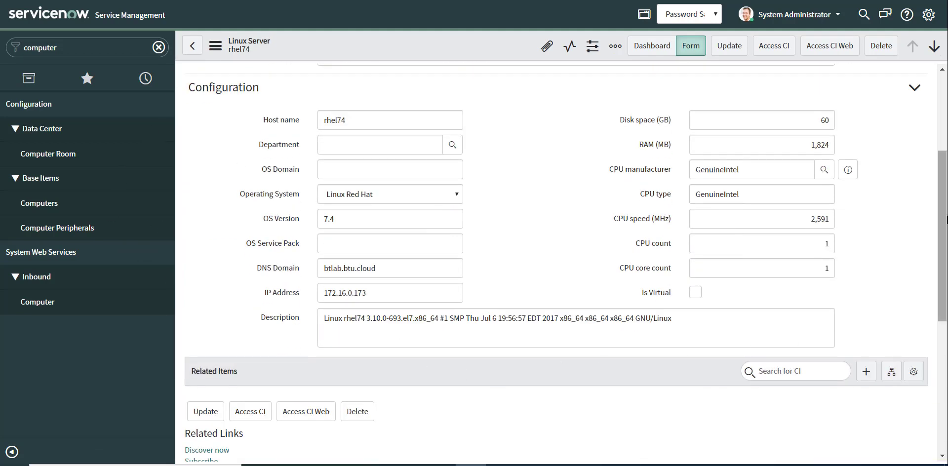
scroll(946, 220, down, 4)
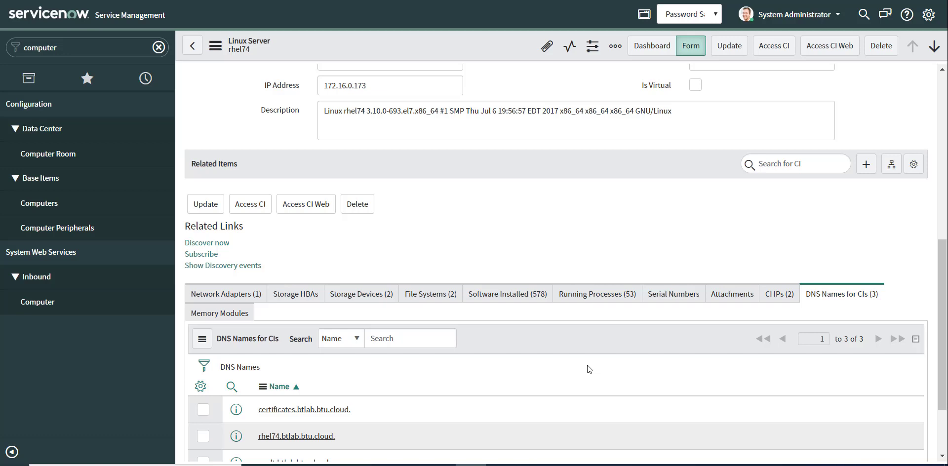
click(370, 296)
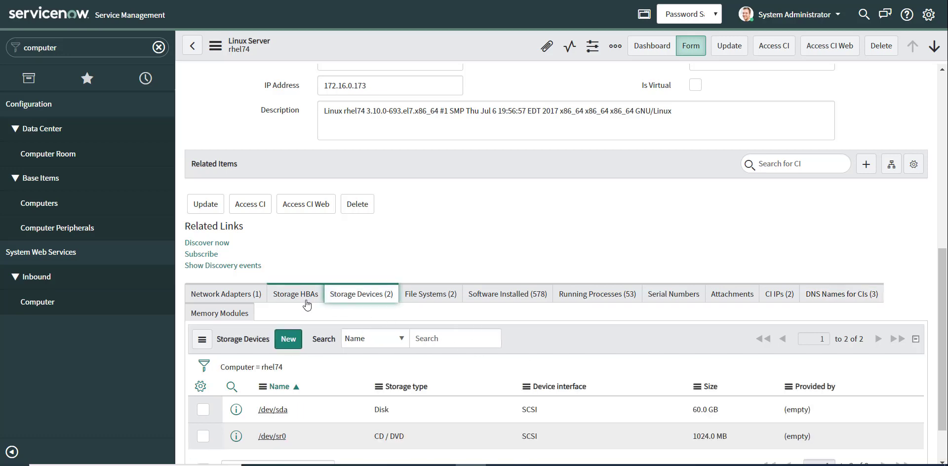
click(521, 296)
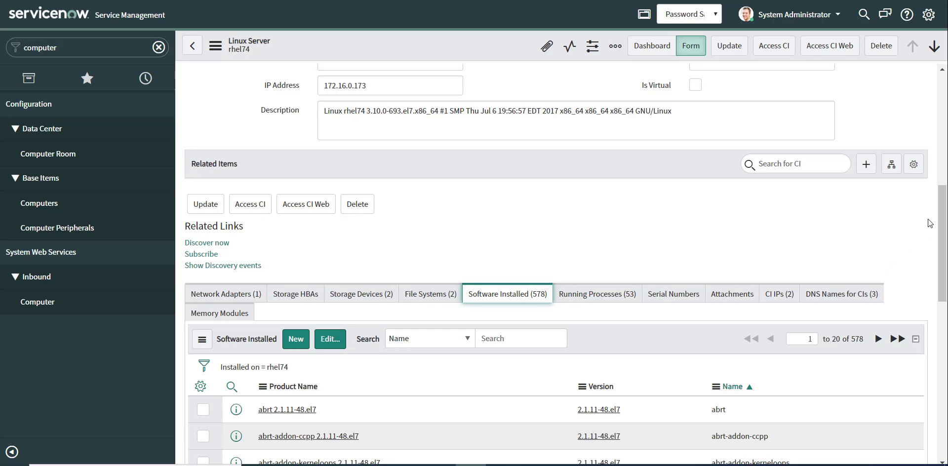
scroll(928, 222, down, 4)
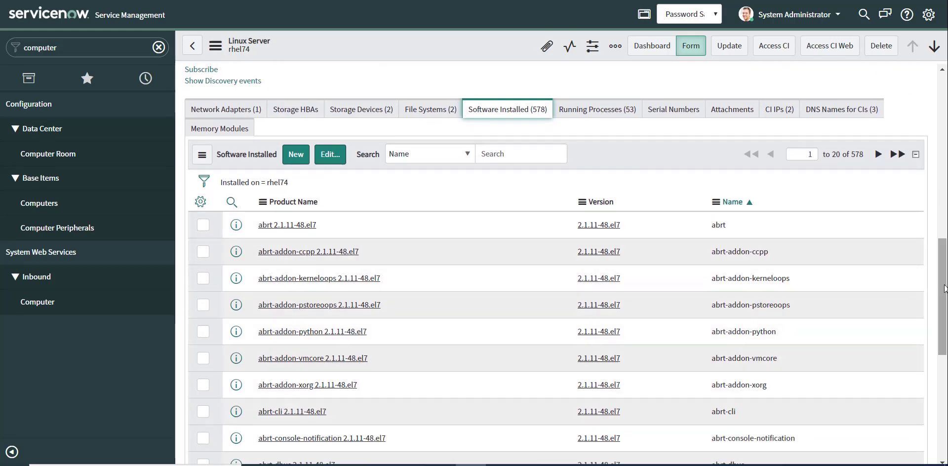
drag(945, 288, 944, 137)
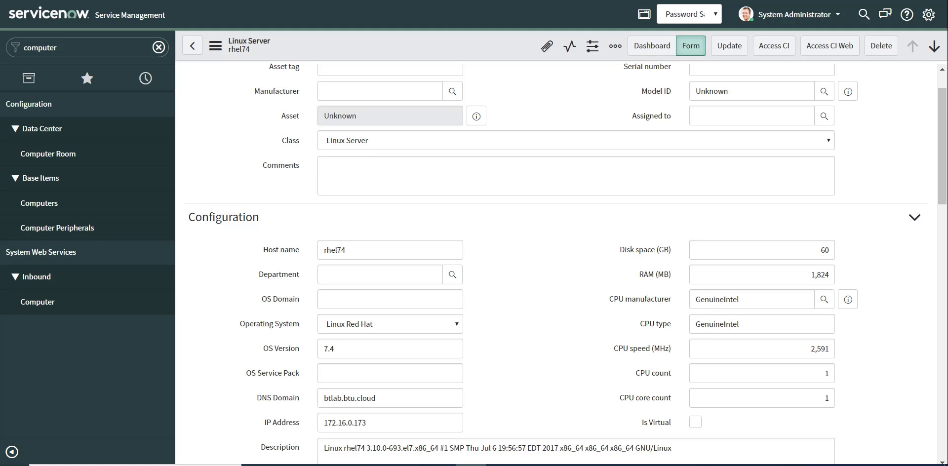
scroll(945, 88, up, 1)
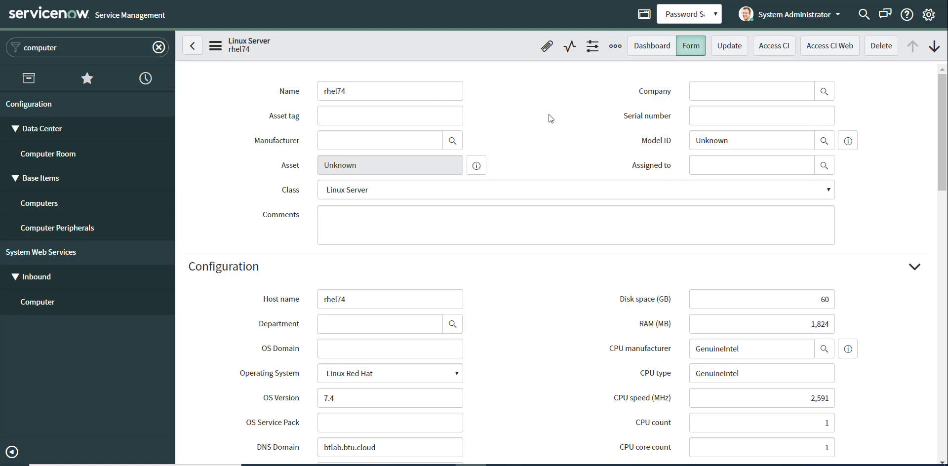
Filter the navigator for "discovery" again and reopen the rhel74_PasswordSafeCheckout entry from the credentials list.
double_click(129, 52)
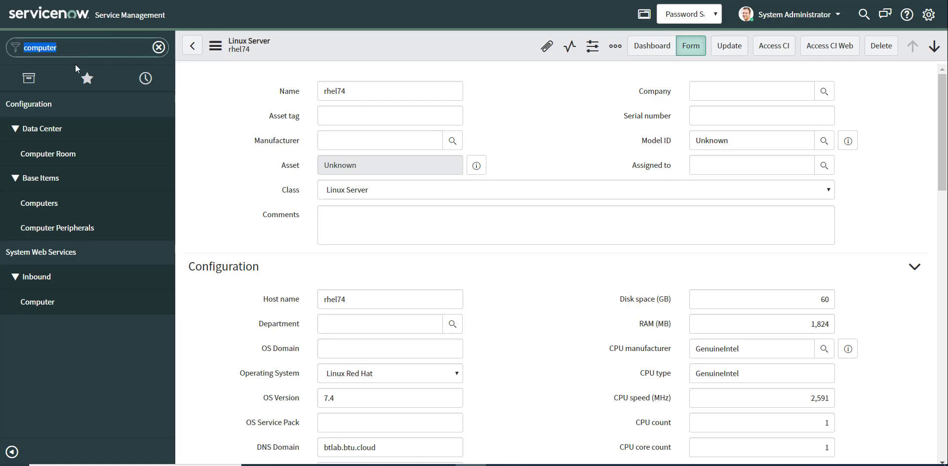
text(discover)
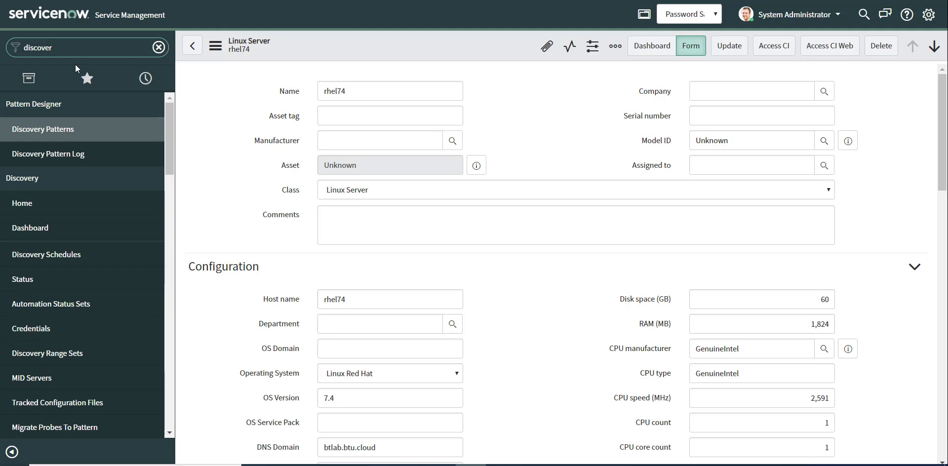
text(y)
click(31, 328)
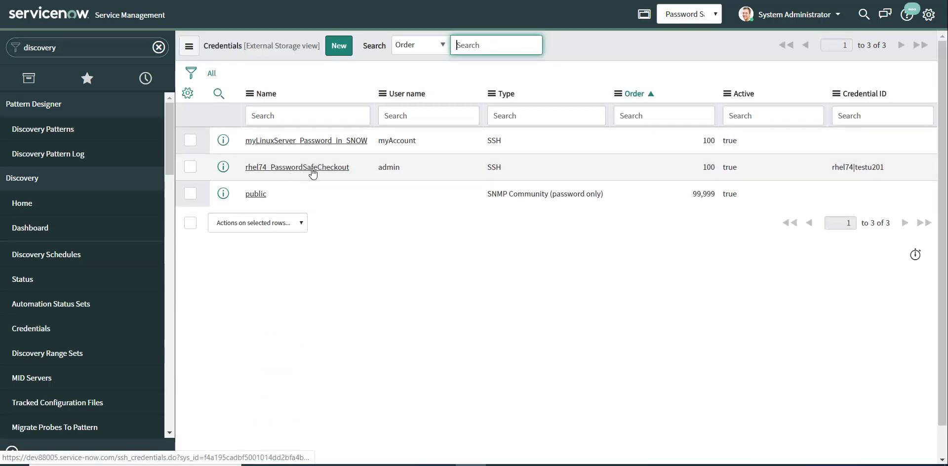
click(310, 168)
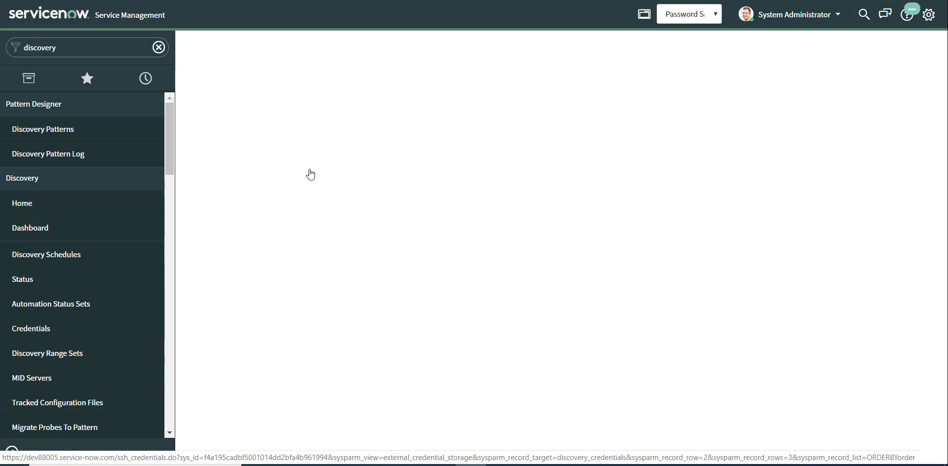